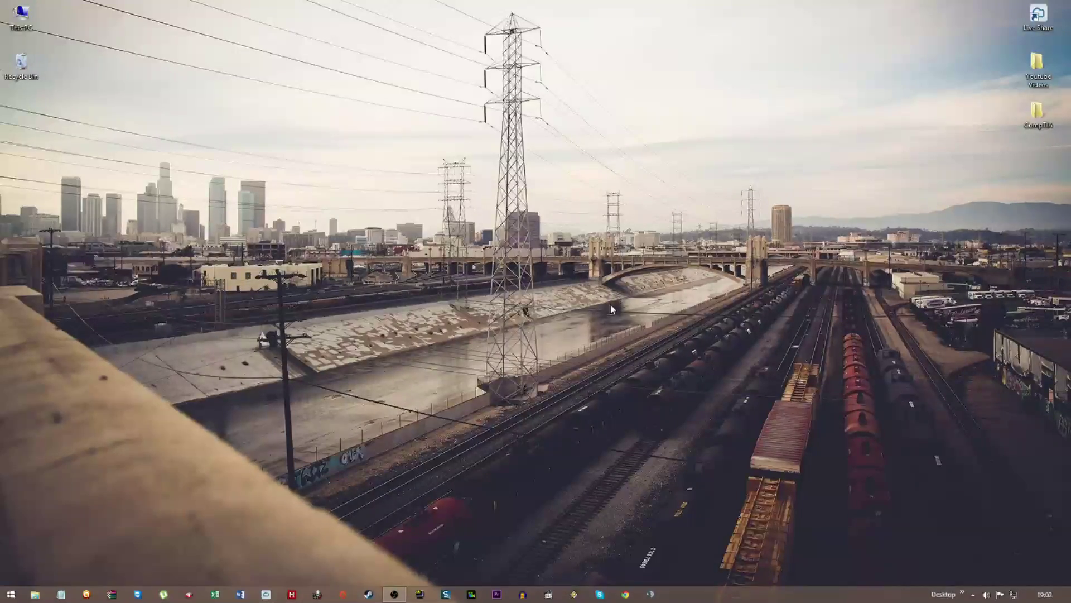
pyautogui.moveTo(575, 282); pyautogui.dragTo(493, 239)
pyautogui.moveTo(467, 266); pyautogui.dragTo(609, 362)
pyautogui.moveTo(457, 276); pyautogui.dragTo(564, 334)
pyautogui.moveTo(434, 261); pyautogui.dragTo(659, 394)
# - Open the player's DAYZPROFILE file of 12 KB from the DayZ folder in Documents
pyautogui.click(34, 594)
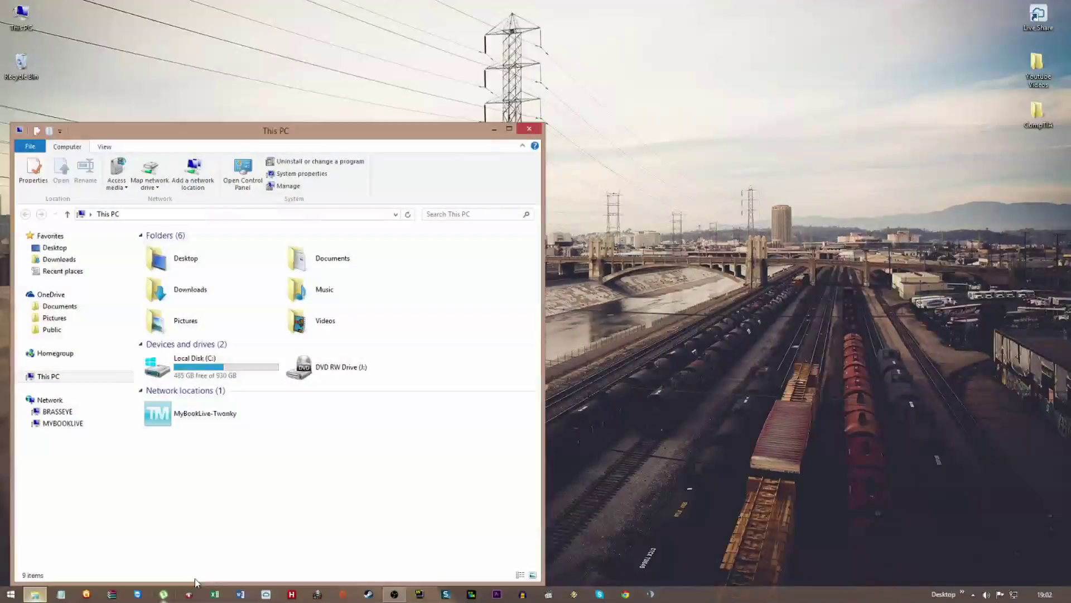
pyautogui.click(336, 261)
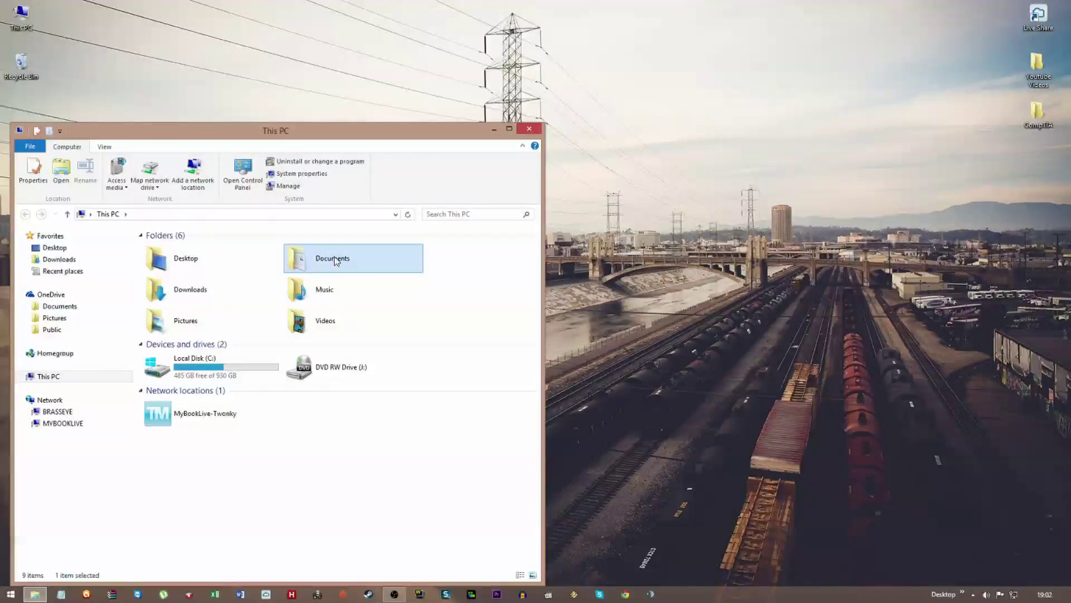
pyautogui.doubleClick(336, 261)
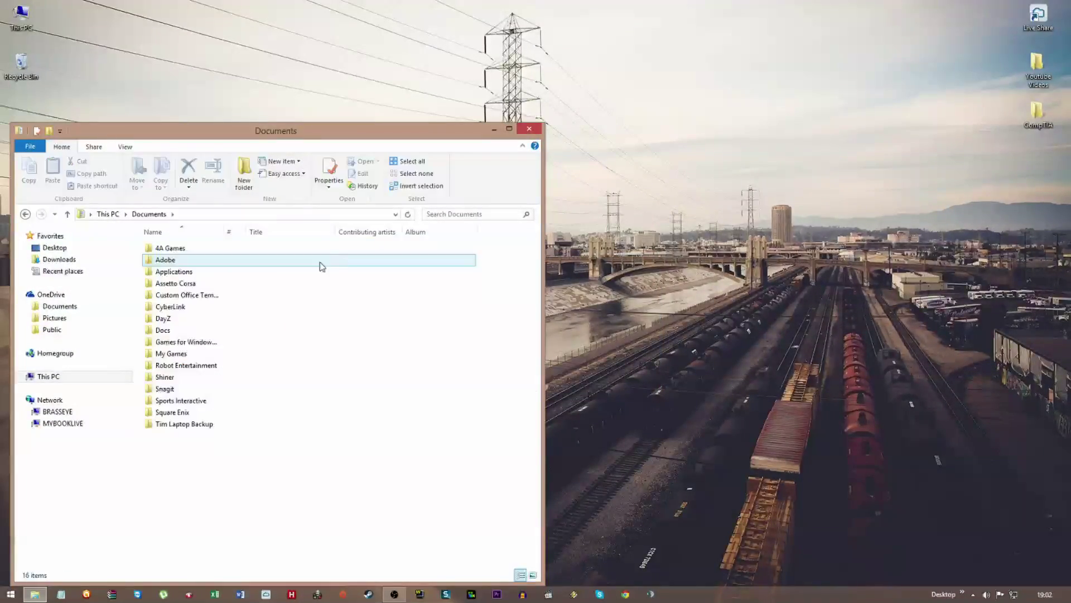
pyautogui.doubleClick(167, 321)
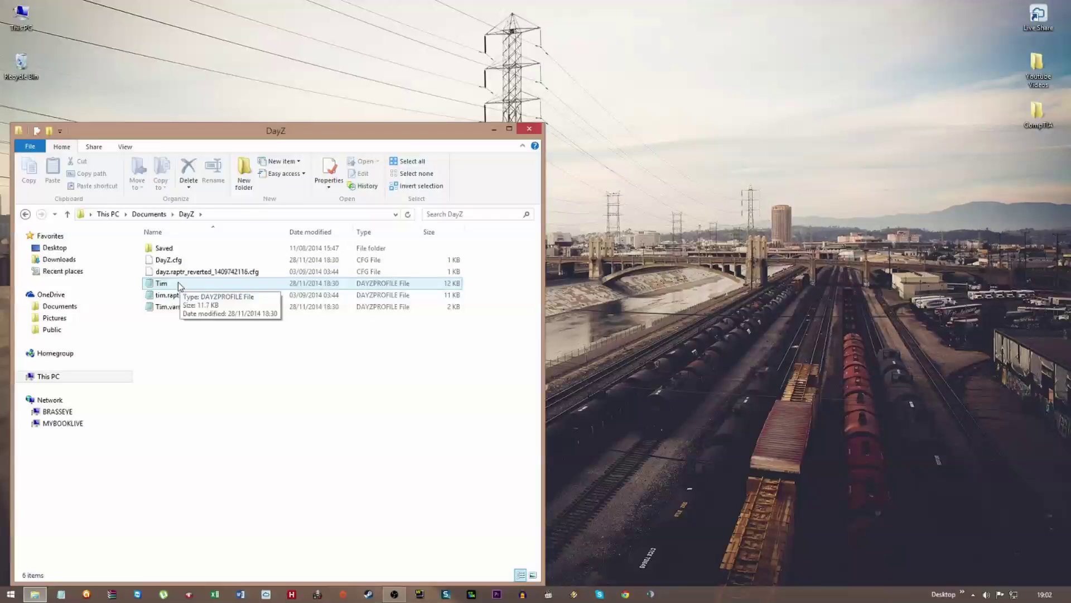
pyautogui.click(167, 285)
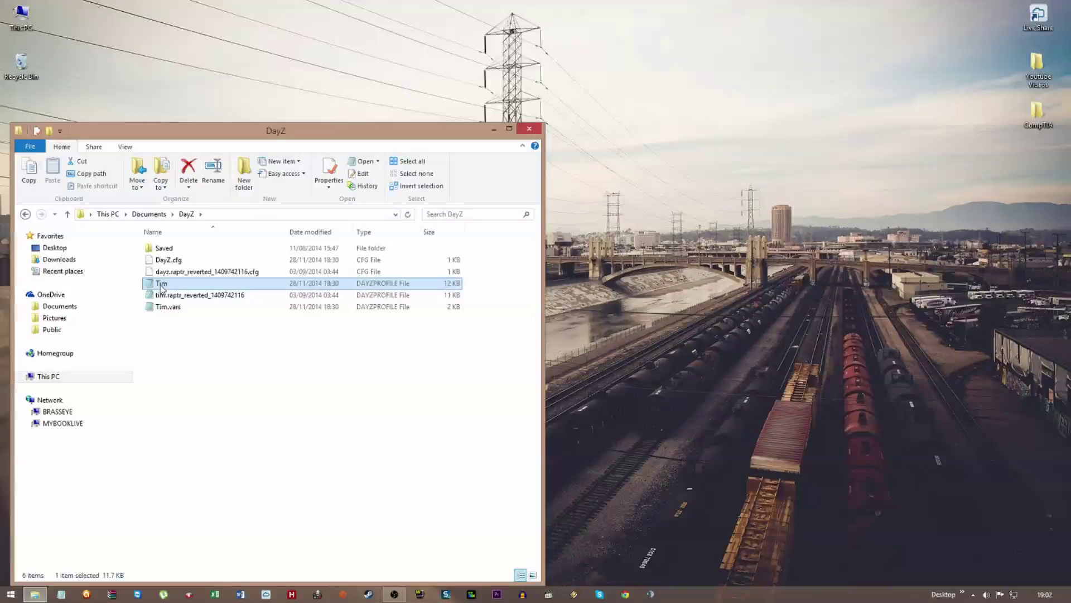
pyautogui.doubleClick(162, 284)
pyautogui.click(583, 278)
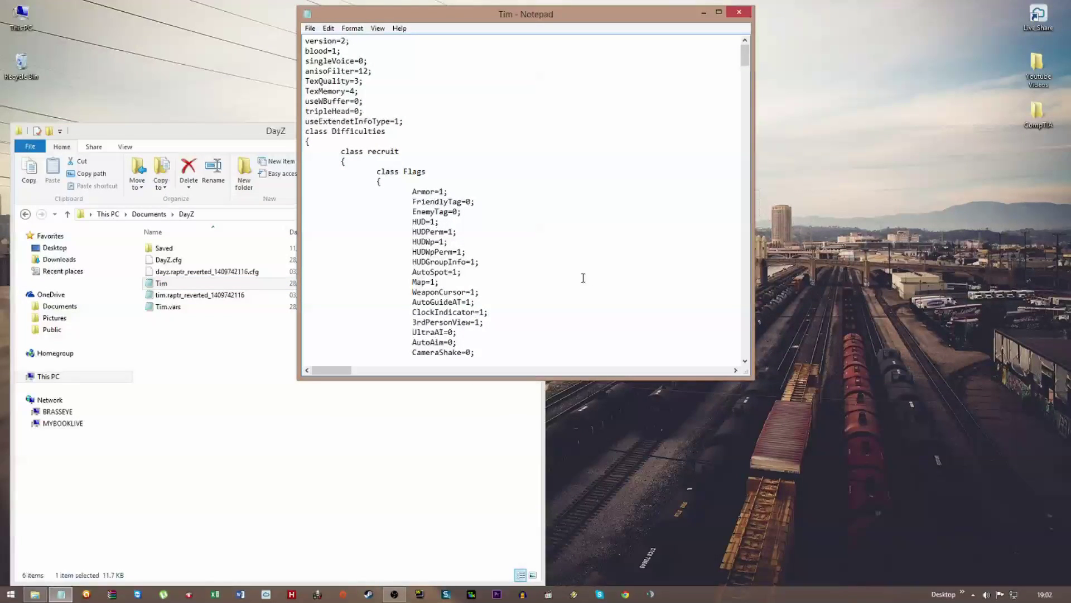
# - Find the lastmpserver entry in the profile file, highlight its server address, and close the file and its folder
pyautogui.hotkey('ctrl', 'f')
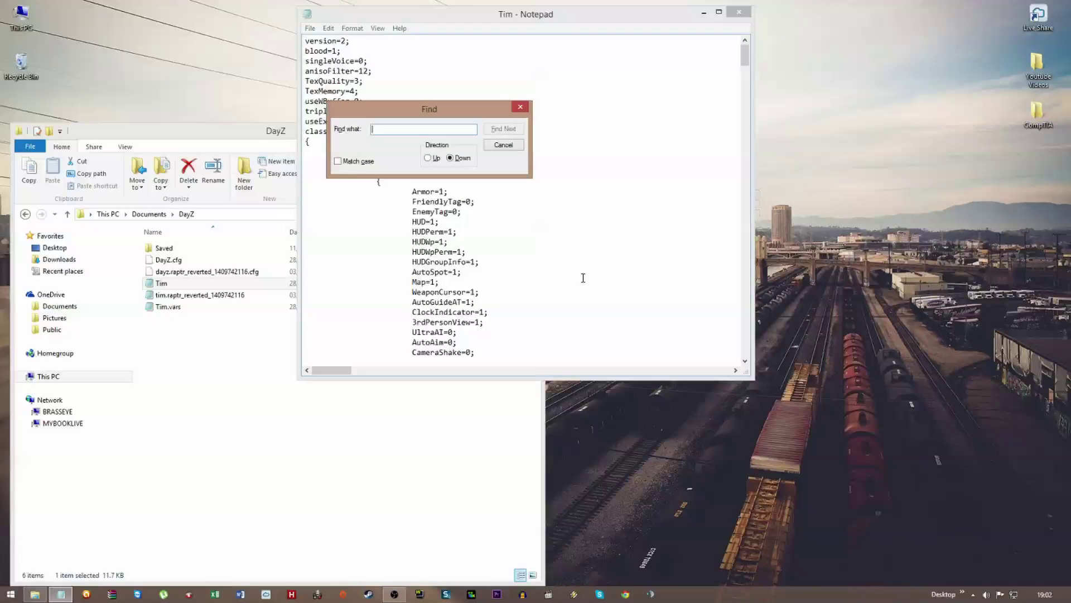
pyautogui.write('lastmpserver')
pyautogui.press('Return')
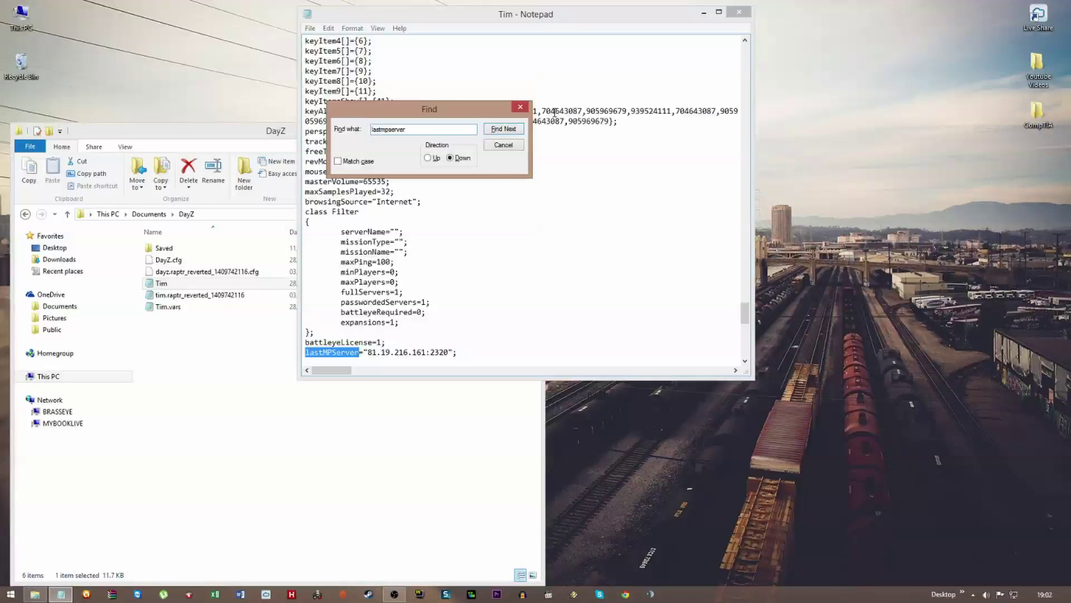
pyautogui.click(520, 107)
pyautogui.moveTo(368, 352); pyautogui.dragTo(441, 352)
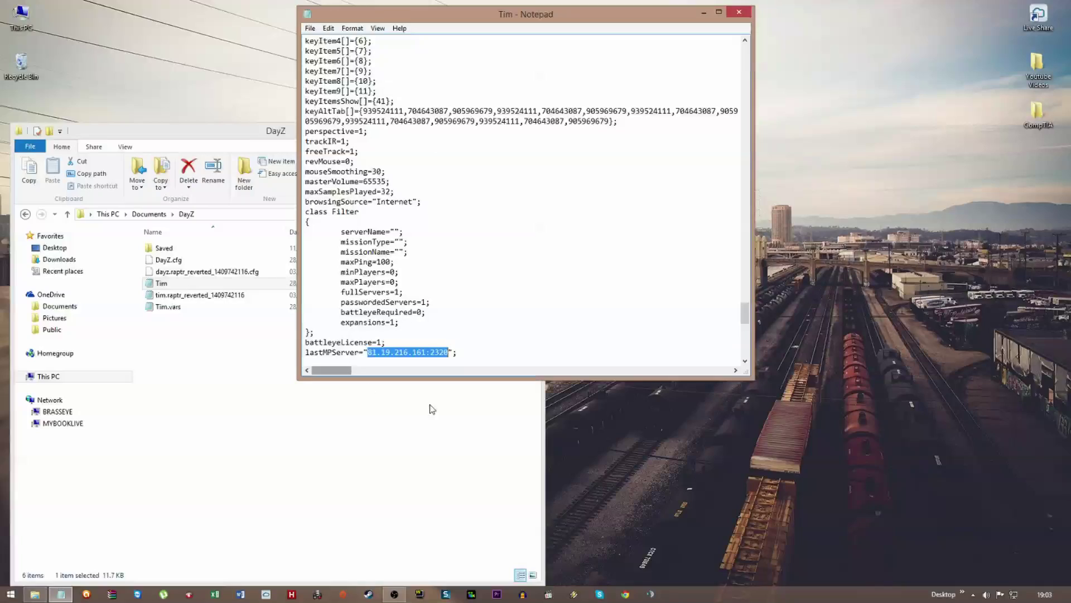
pyautogui.click(740, 14)
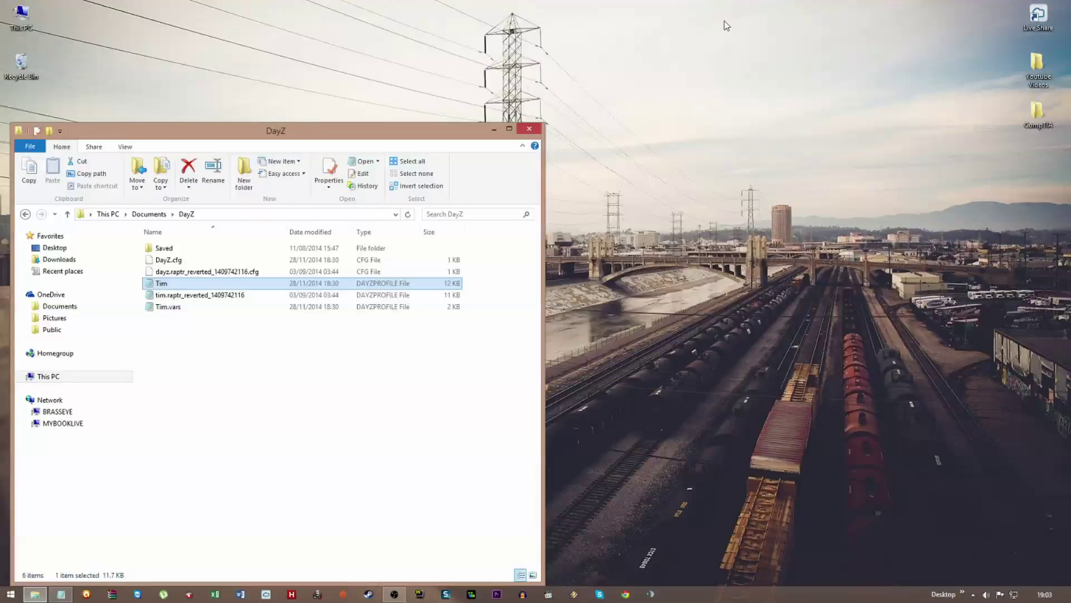
pyautogui.click(530, 129)
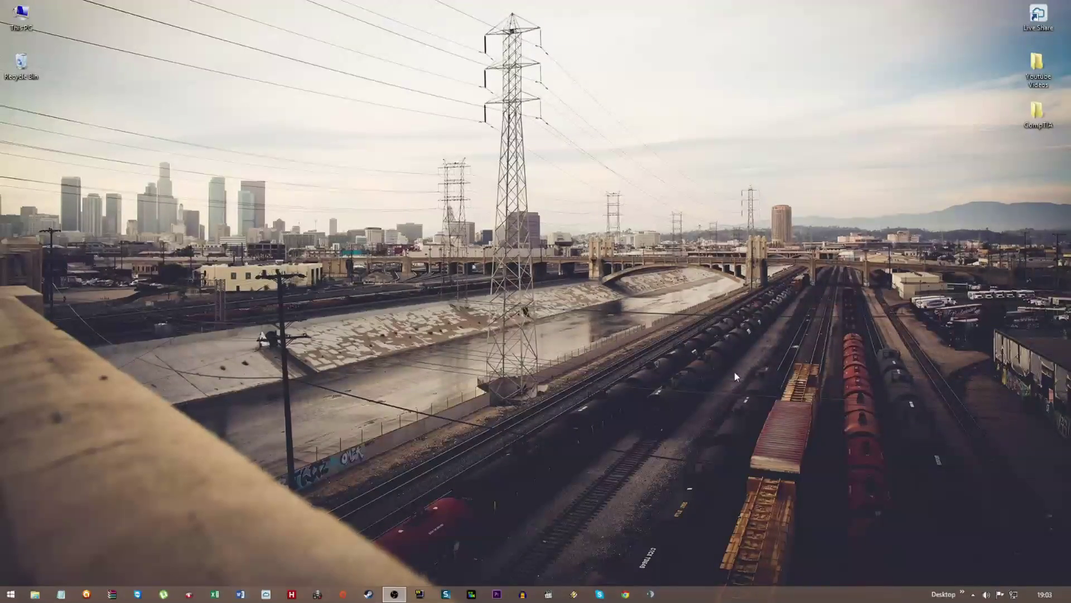
# - Save a blank Notepad document to the Desktop as DayZip1.bat with the file type All Files, and close it
pyautogui.click(61, 595)
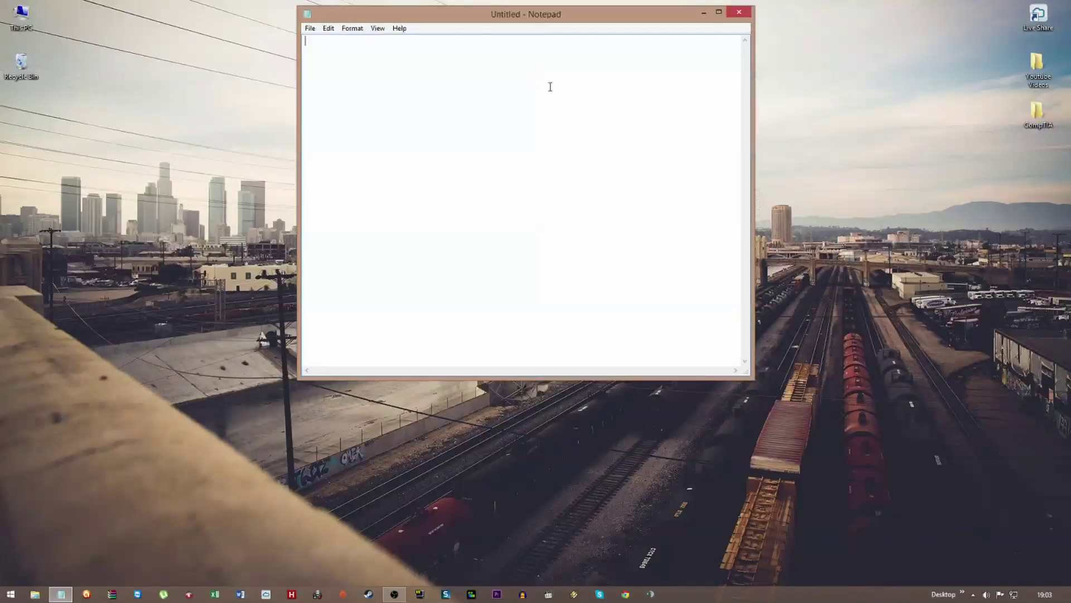
pyautogui.click(310, 27)
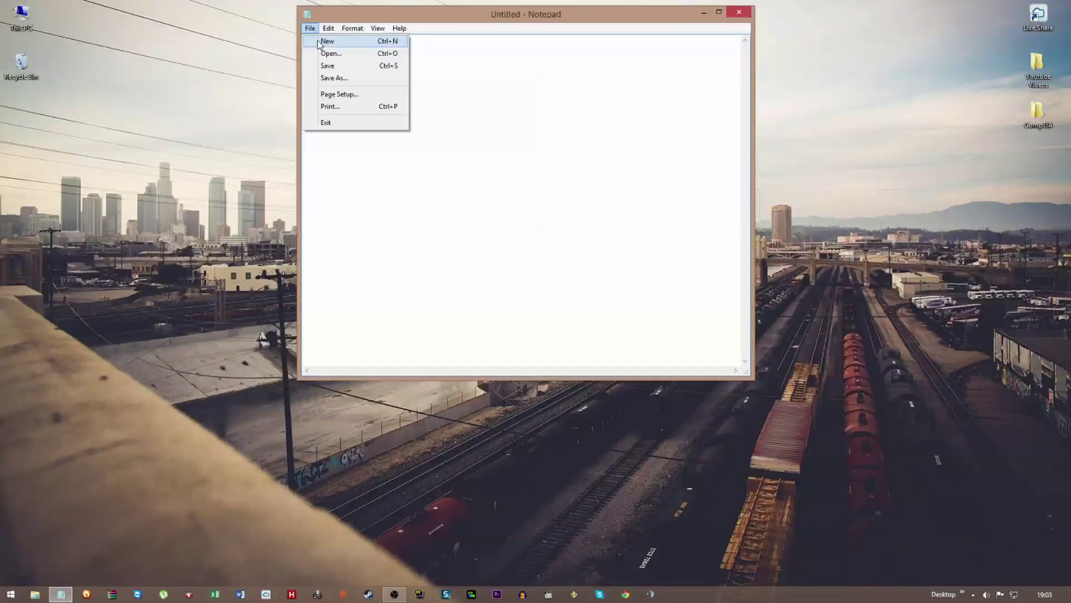
pyautogui.click(331, 81)
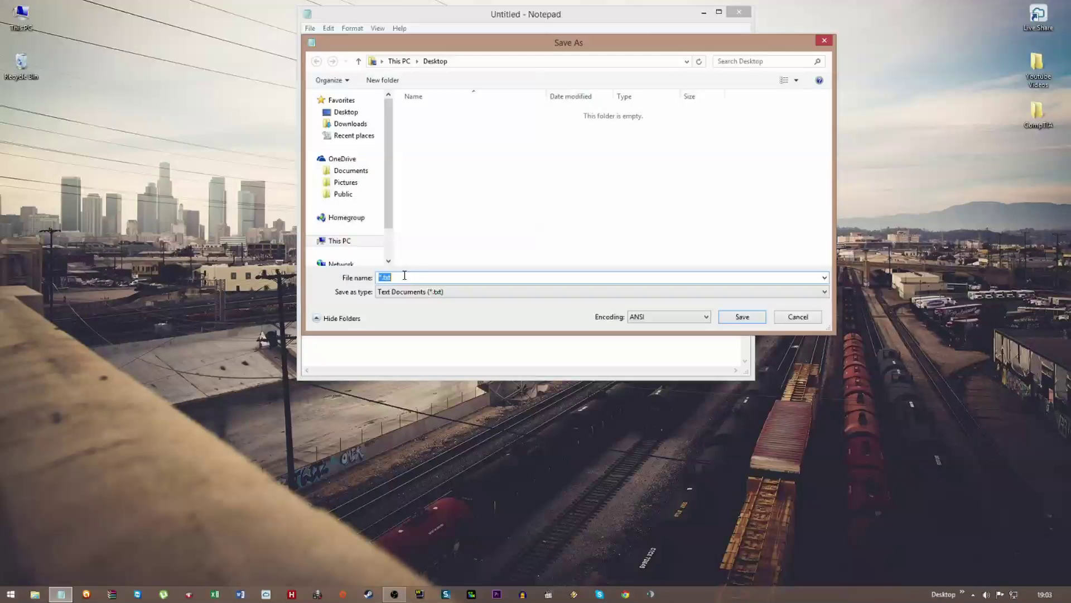
pyautogui.write('DayZip1')
pyautogui.click(432, 291)
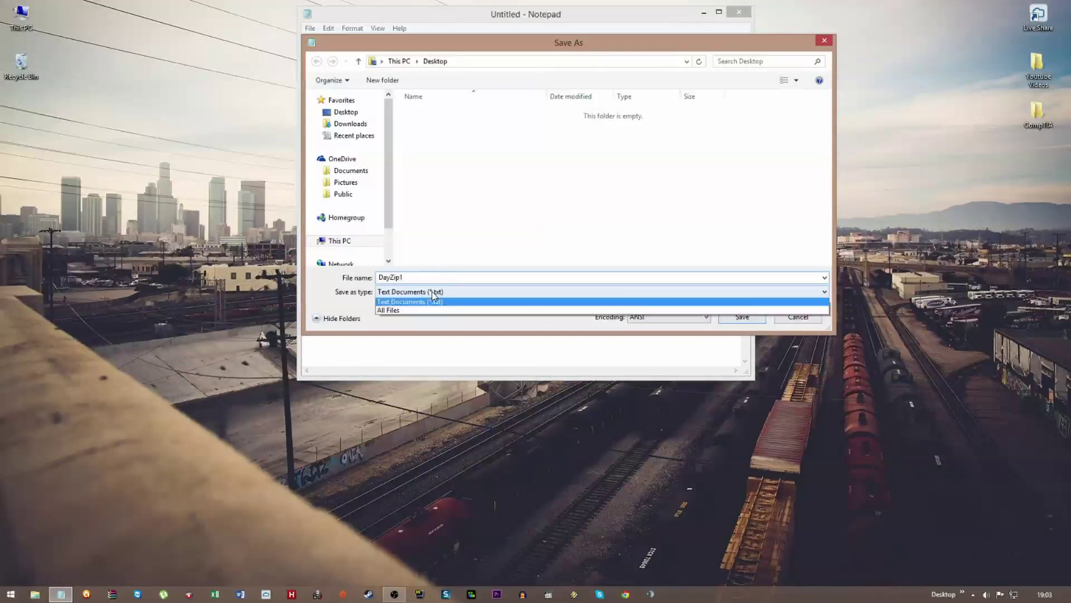
pyautogui.click(404, 309)
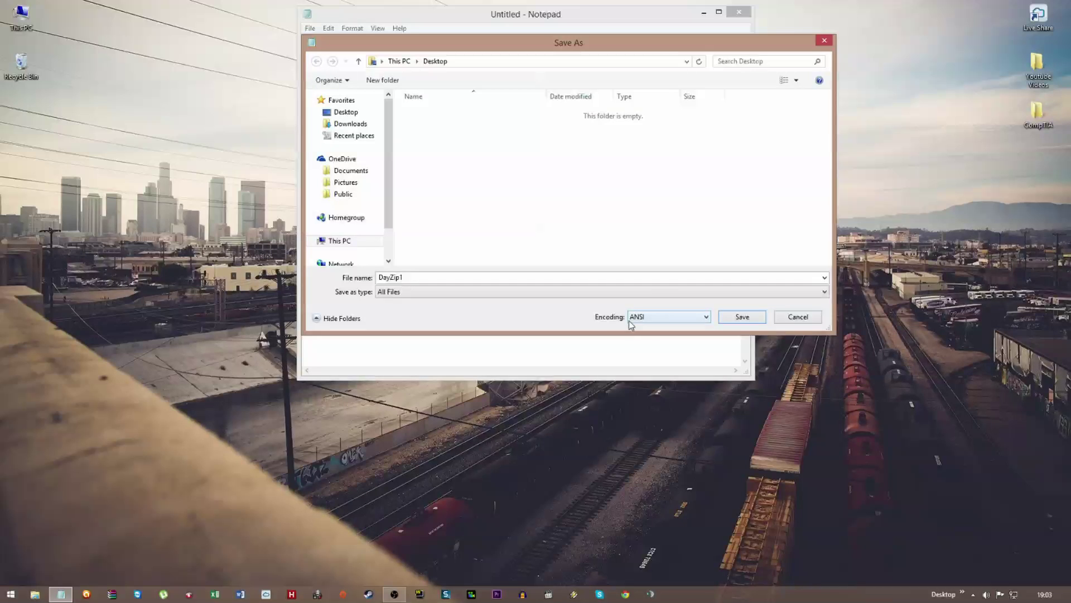
pyautogui.doubleClick(424, 278)
pyautogui.click(424, 277)
pyautogui.write('.bat')
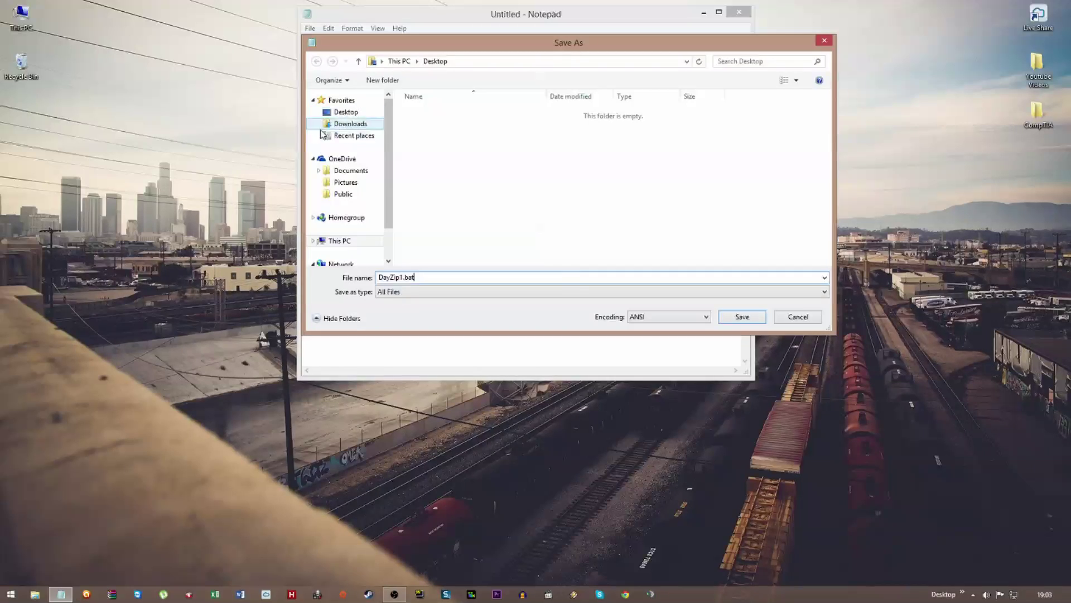
pyautogui.click(346, 112)
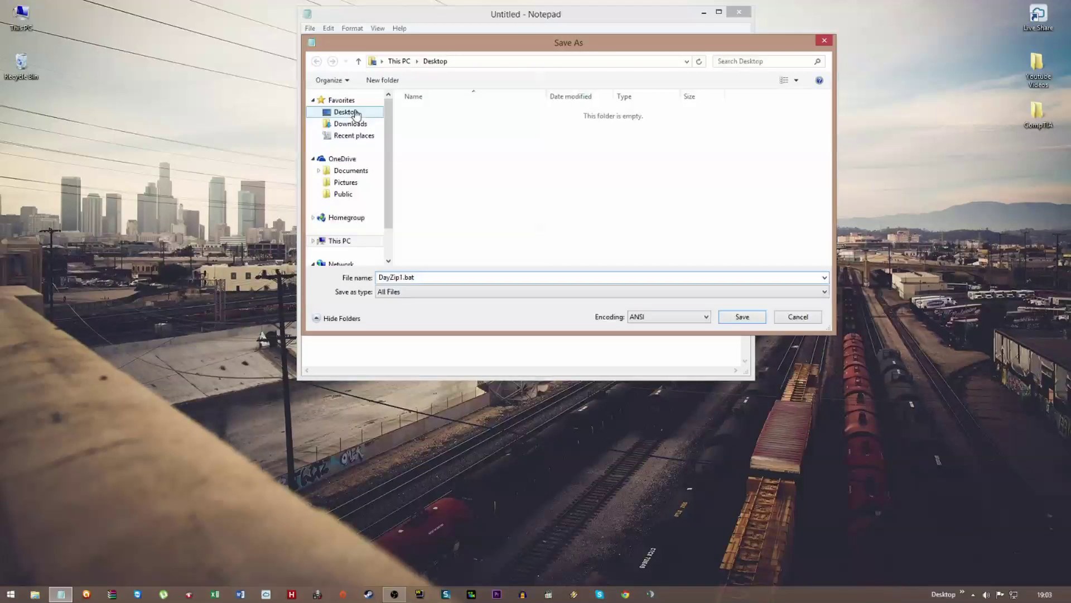
pyautogui.click(742, 316)
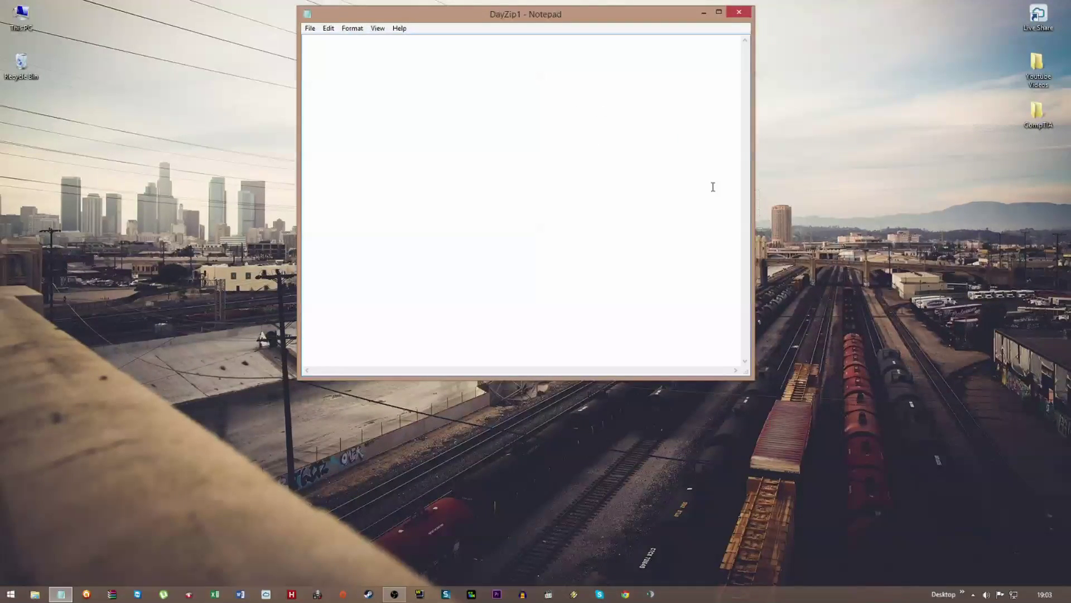
pyautogui.click(739, 12)
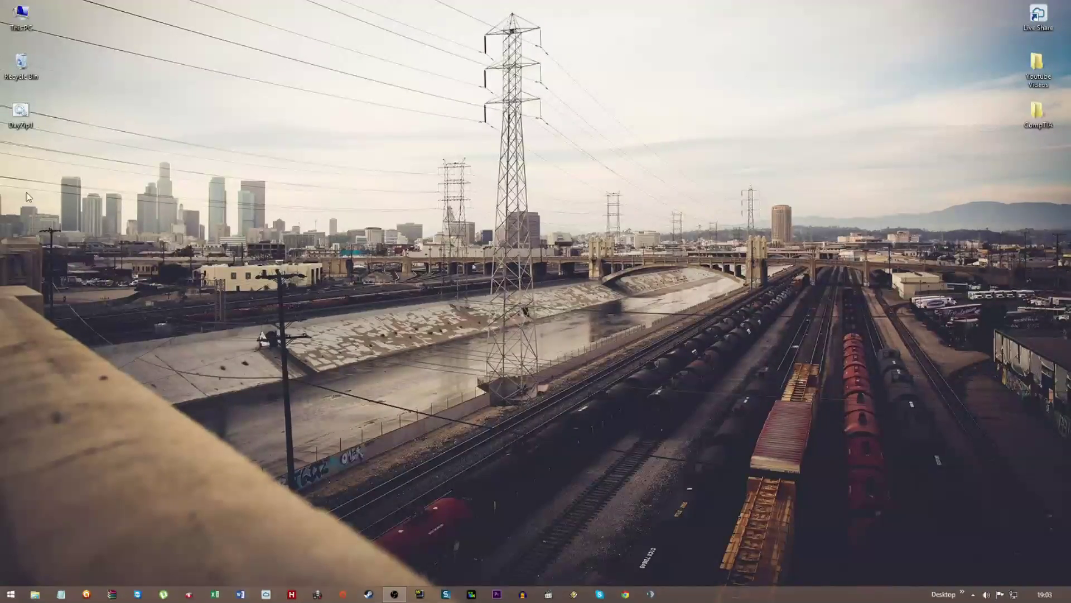
# - Look at the location of the profile file in the DayZ folder under Documents, and close the folder
pyautogui.click(35, 594)
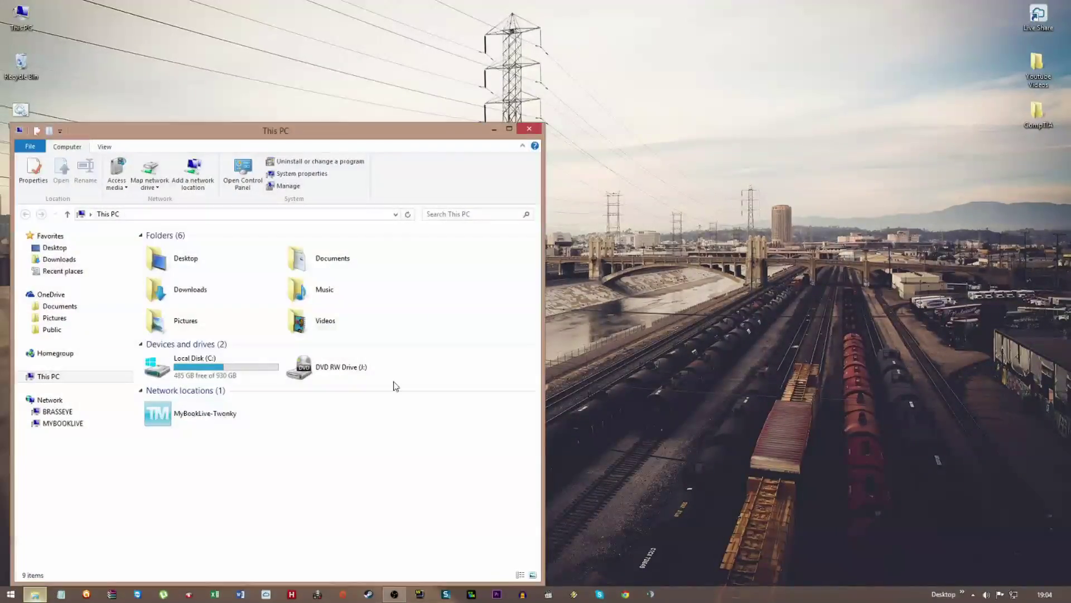
pyautogui.doubleClick(323, 284)
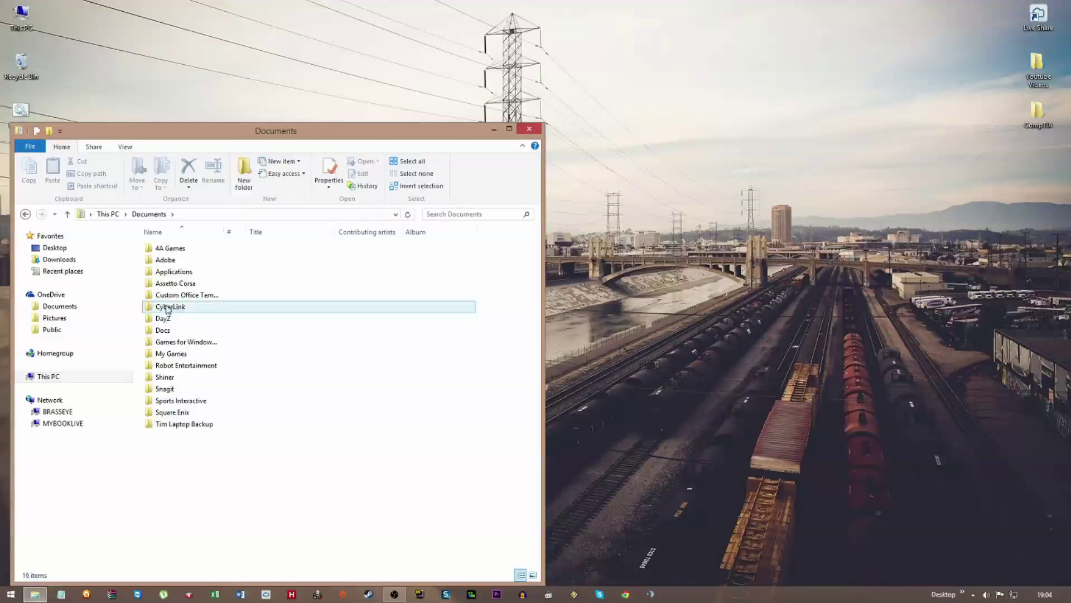
pyautogui.doubleClick(161, 320)
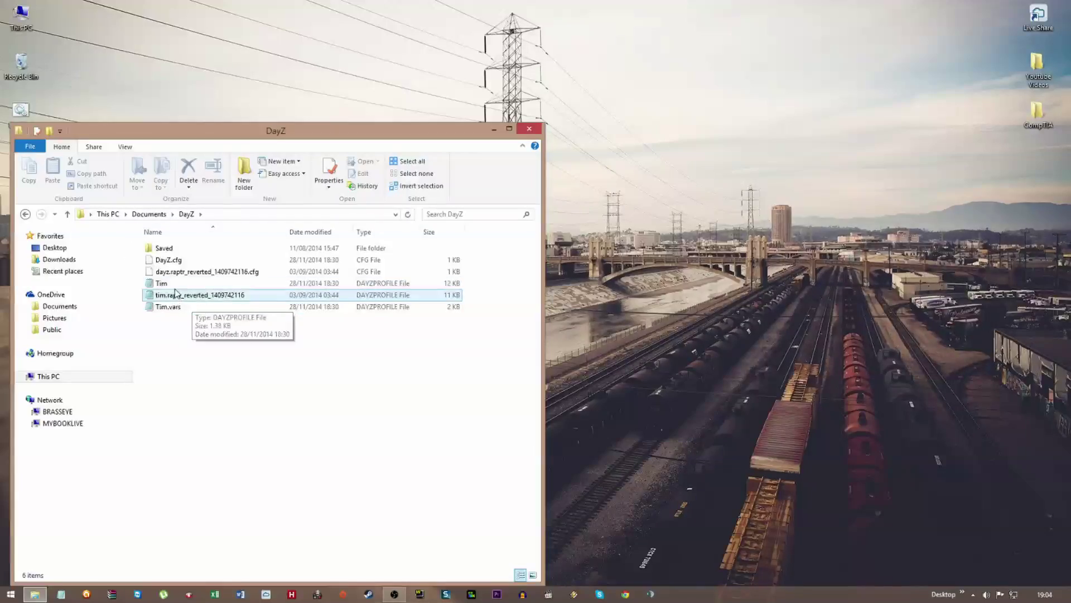
pyautogui.click(519, 139)
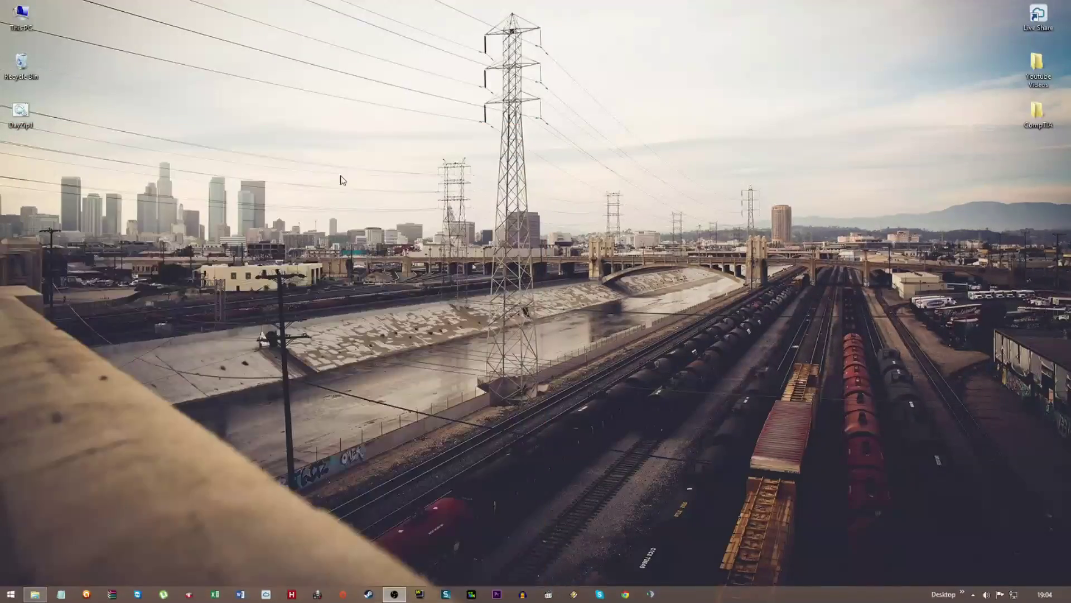
pyautogui.rightClick(36, 130)
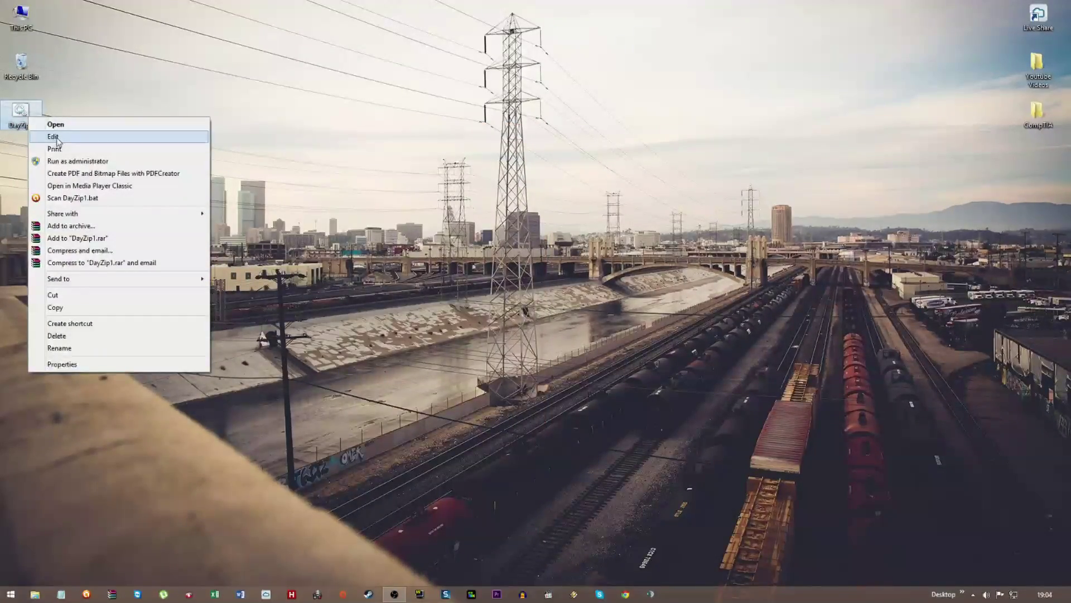
pyautogui.click(56, 137)
pyautogui.rightClick(444, 139)
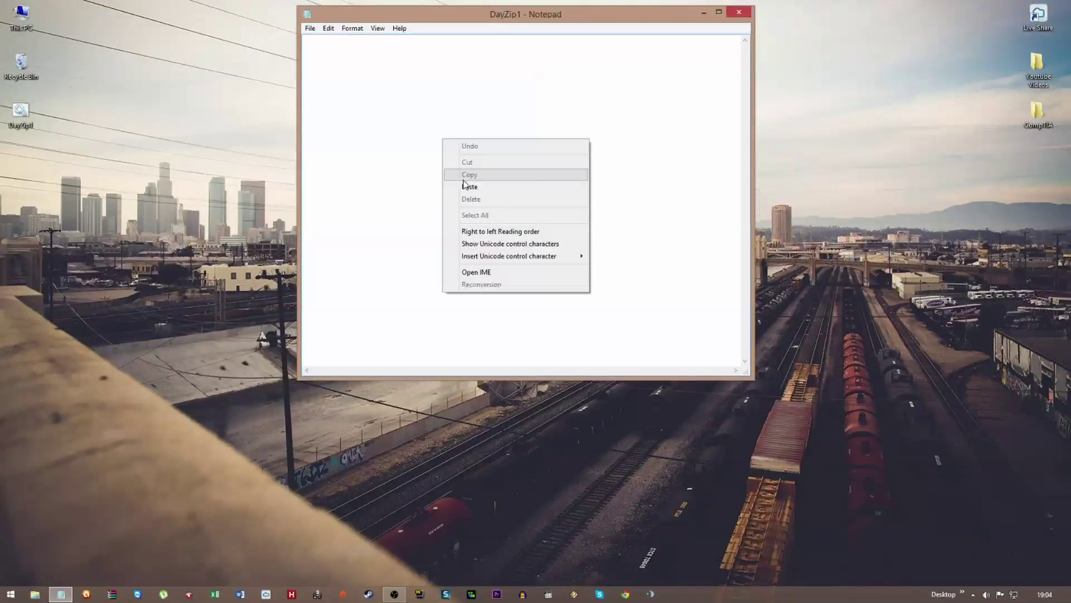
pyautogui.click(467, 187)
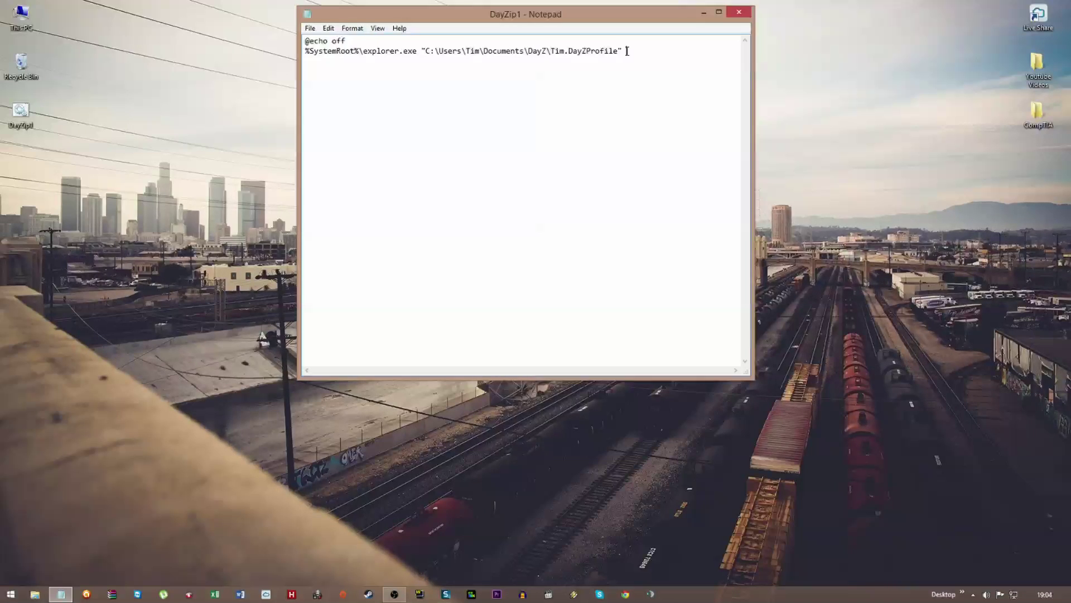
pyautogui.moveTo(466, 51); pyautogui.dragTo(479, 49)
pyautogui.click(474, 64)
pyautogui.click(310, 28)
pyautogui.click(327, 67)
pyautogui.click(740, 13)
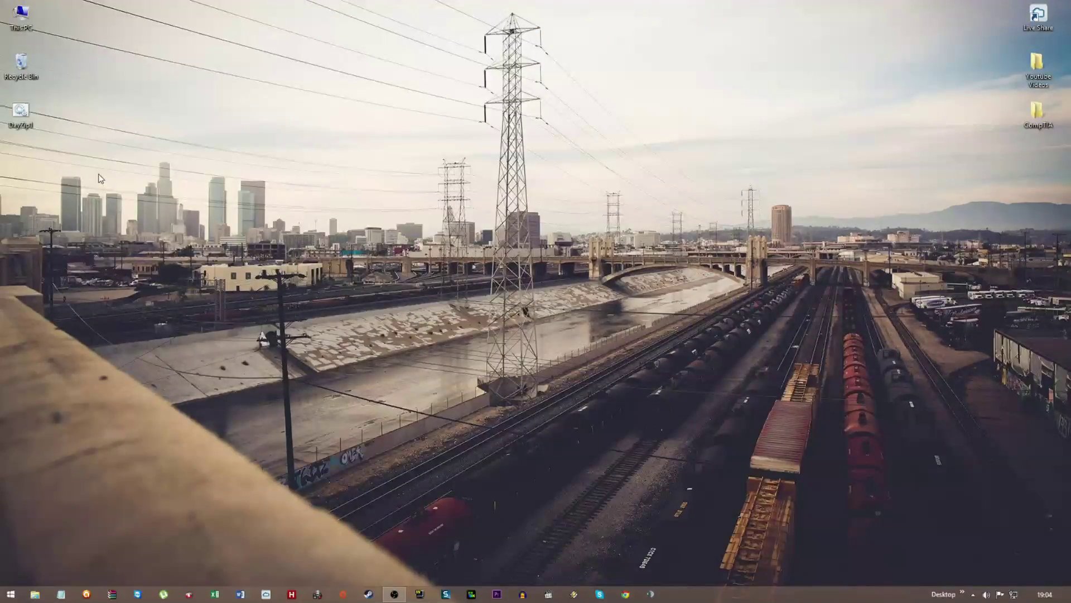
# - Run the DayZip1 batch file from the desktop and find lastmpserver in the profile it opens
pyautogui.doubleClick(24, 116)
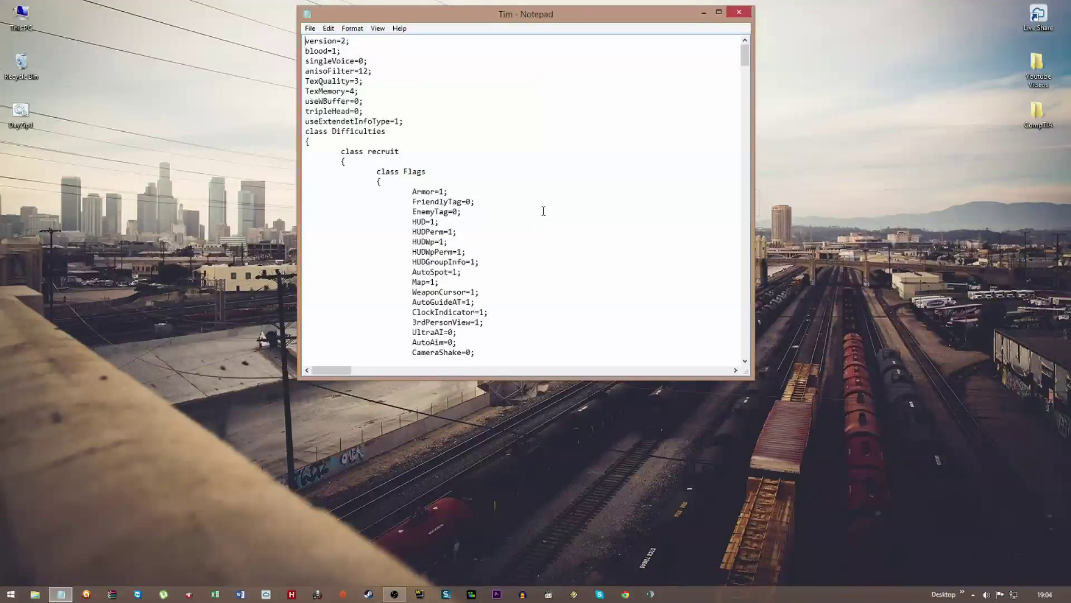
pyautogui.scroll(-3, 541, 246)
pyautogui.scroll(3, 542, 252)
pyautogui.hotkey('ctrl', 'f')
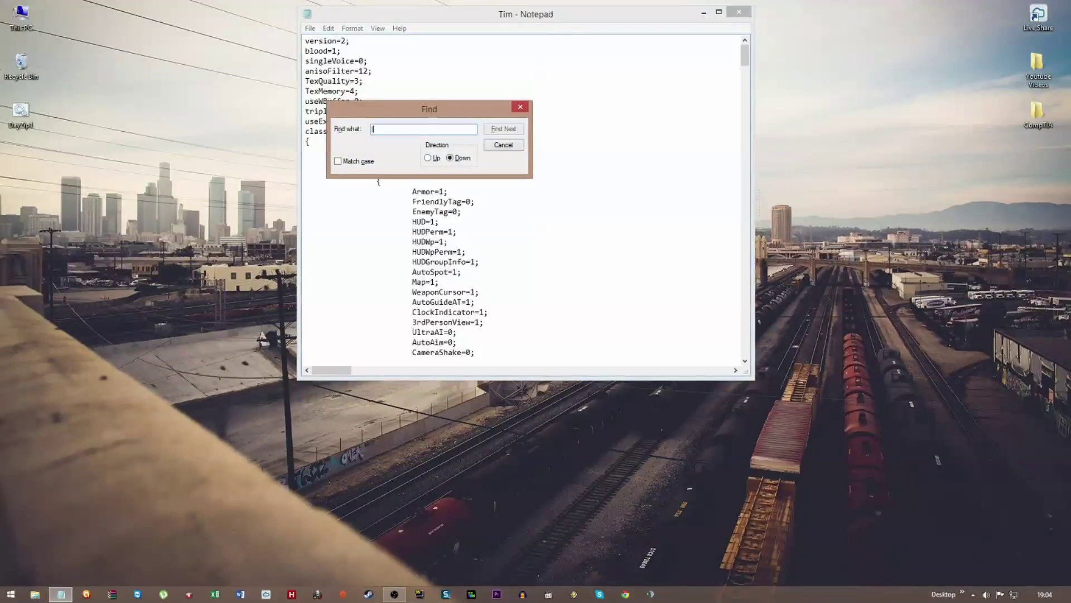
pyautogui.write('lastmpserver')
pyautogui.press('Return')
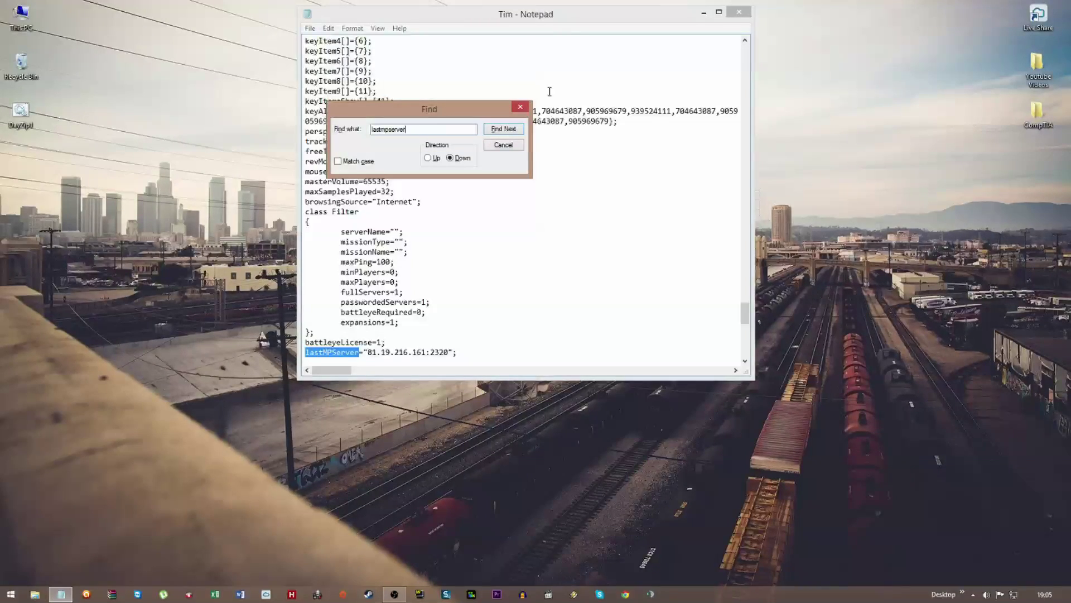
pyautogui.click(520, 106)
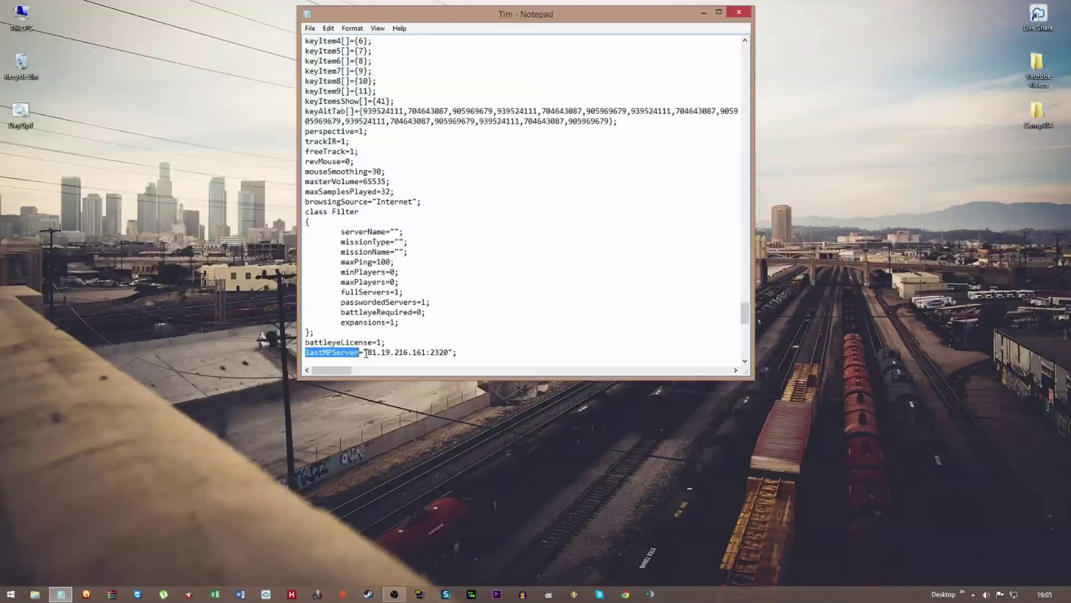
# - Copy the address 81.19.216.161:2320 from between the quotes of the lastMPServer line
pyautogui.moveTo(364, 352); pyautogui.dragTo(449, 349)
pyautogui.rightClick(442, 352)
pyautogui.click(485, 389)
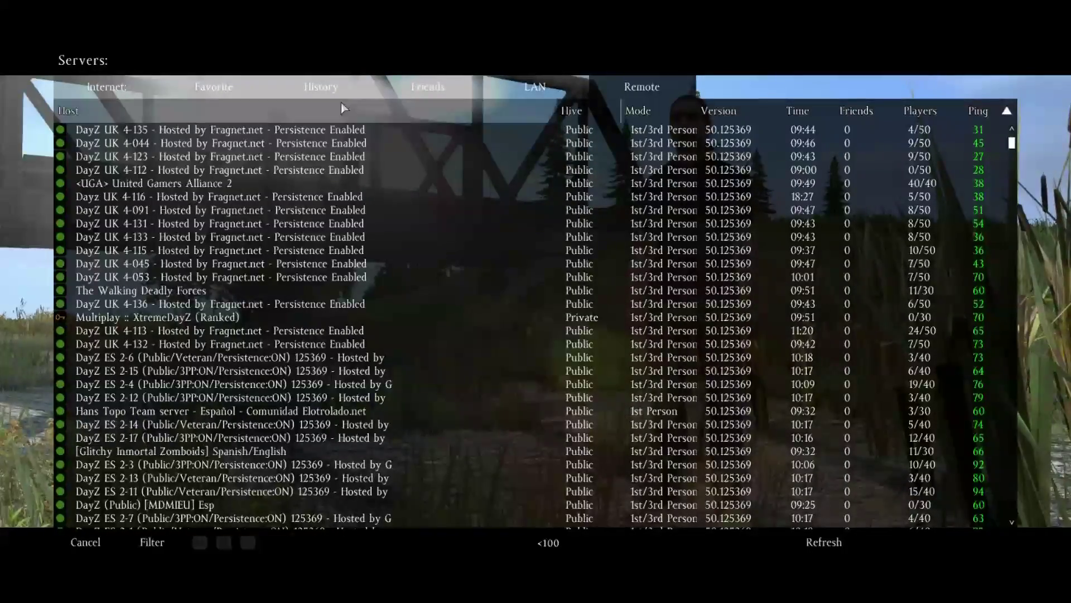
# - In the DayZ server browser, look up the remote host with the copied address 81.19.216.161:2320 and an empty port
pyautogui.click(649, 86)
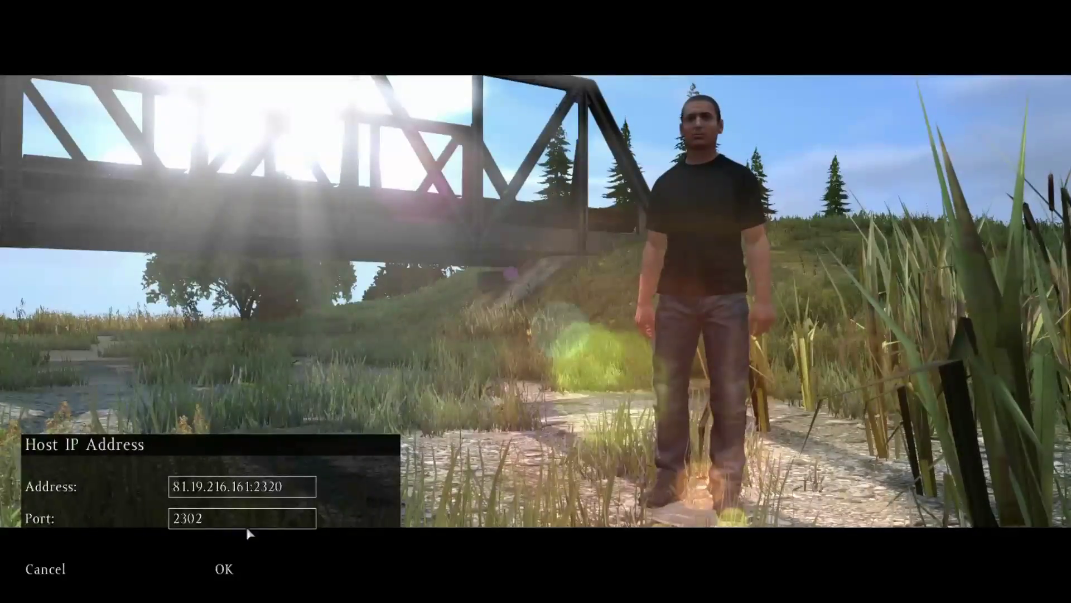
pyautogui.moveTo(299, 485); pyautogui.dragTo(65, 485)
pyautogui.press('BackSpace')
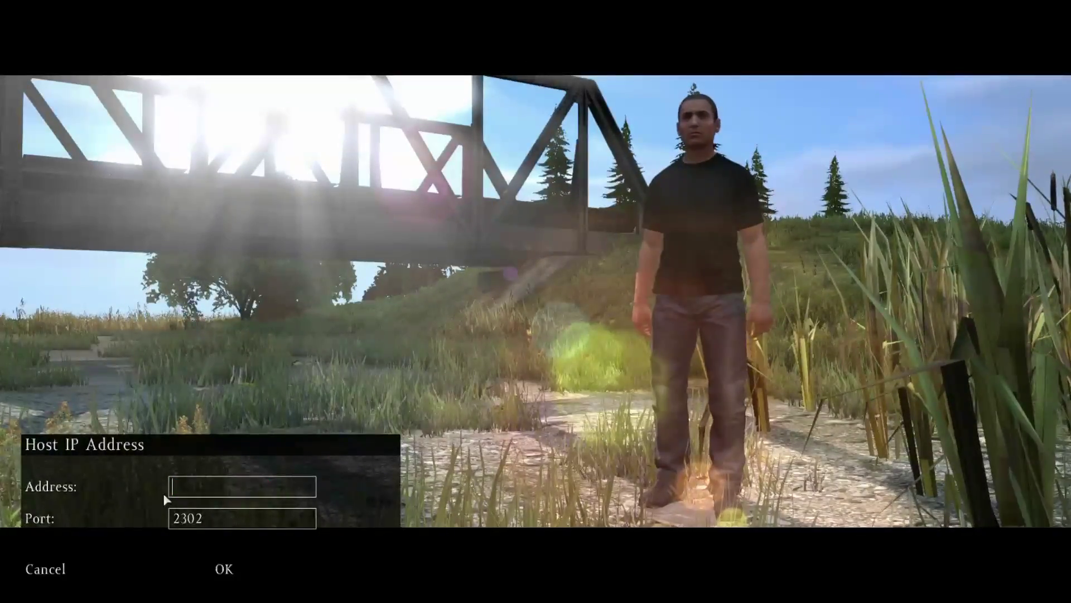
pyautogui.moveTo(139, 517); pyautogui.dragTo(196, 507)
pyautogui.press('BackSpace')
pyautogui.click(200, 487)
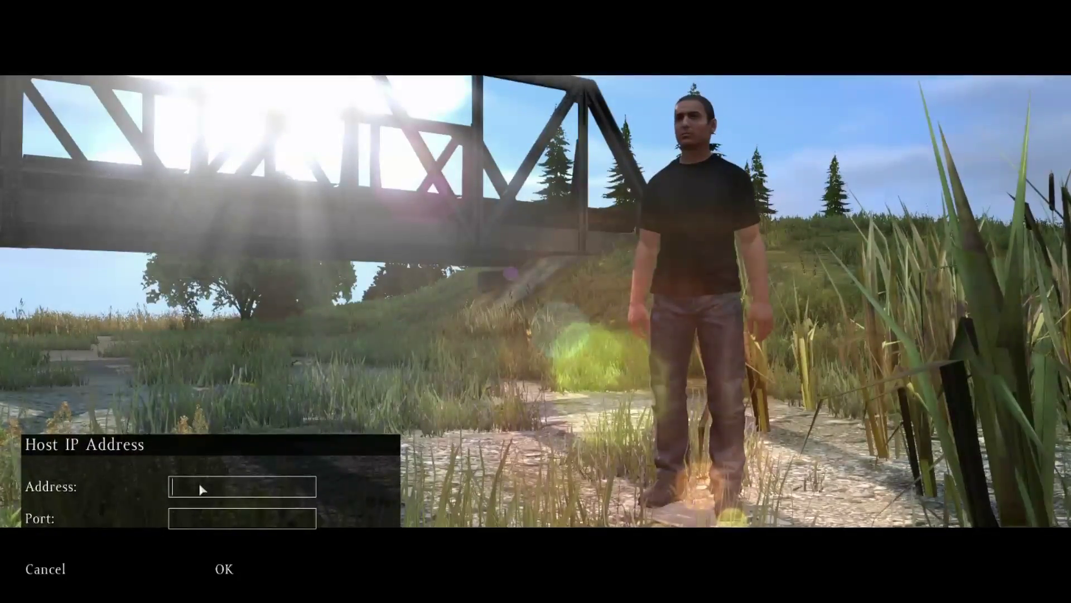
pyautogui.hotkey('ctrl', 'v')
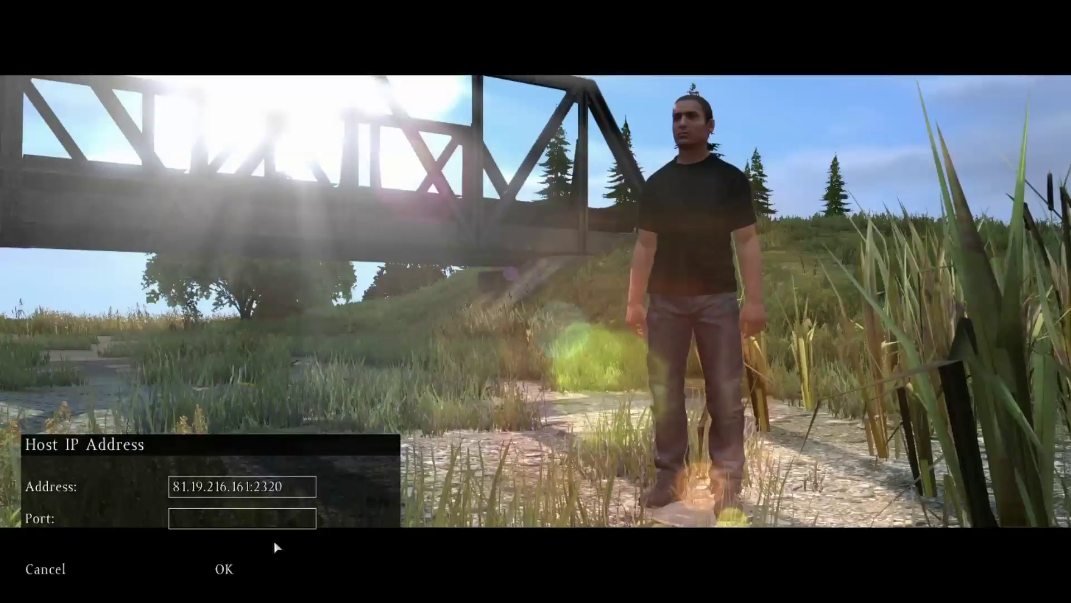
pyautogui.click(251, 570)
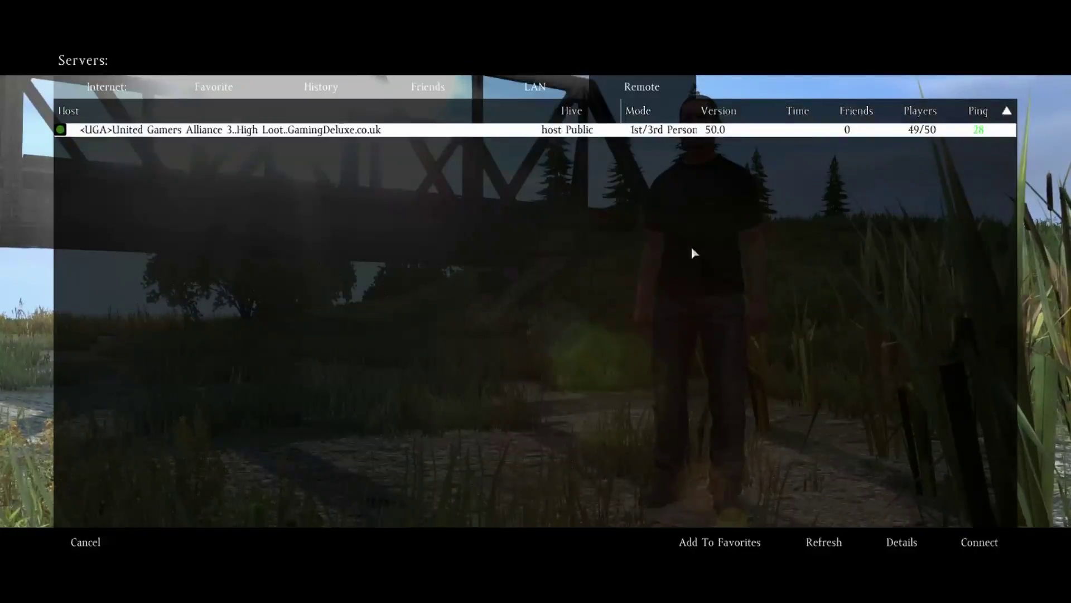